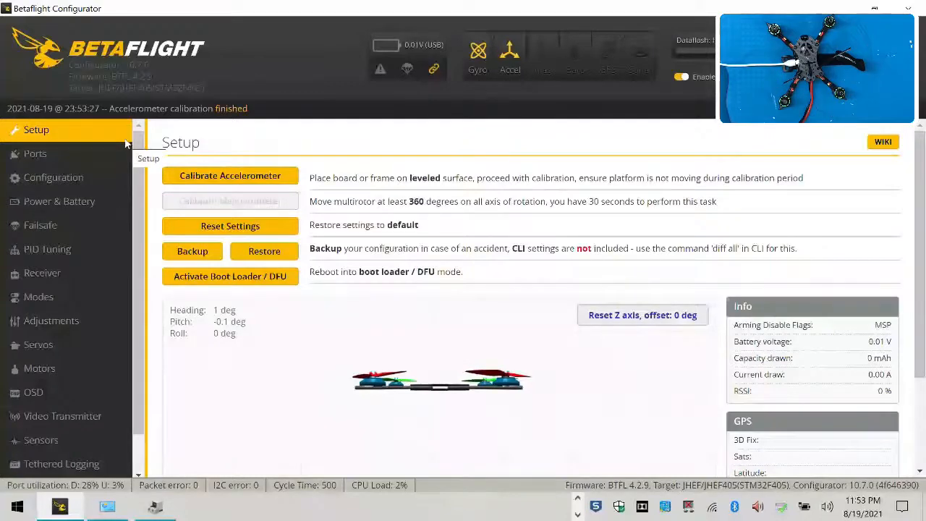
On the ports page, enable Serial Rx on UART6, assign VTX (IRC Tramp) to UART3's peripherals, and save and reboot
left_click(87, 152)
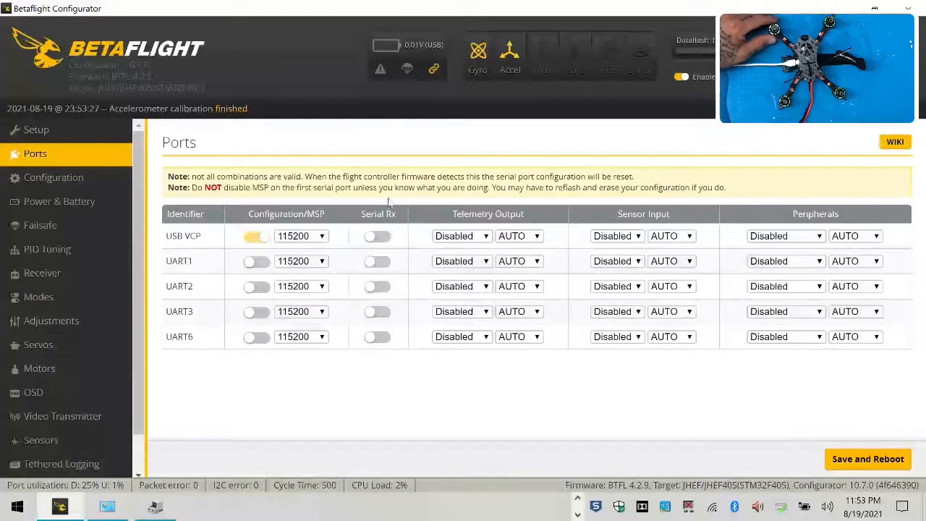
left_click(382, 339)
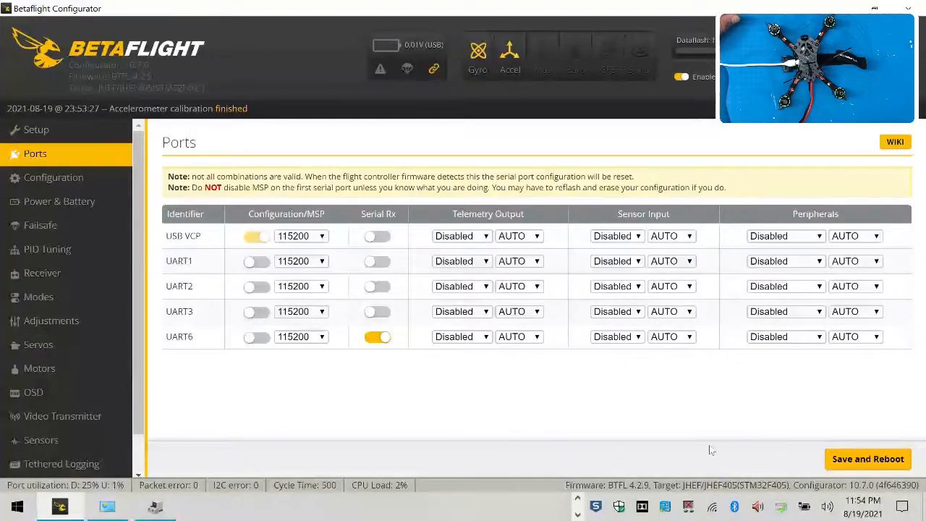
left_click(817, 313)
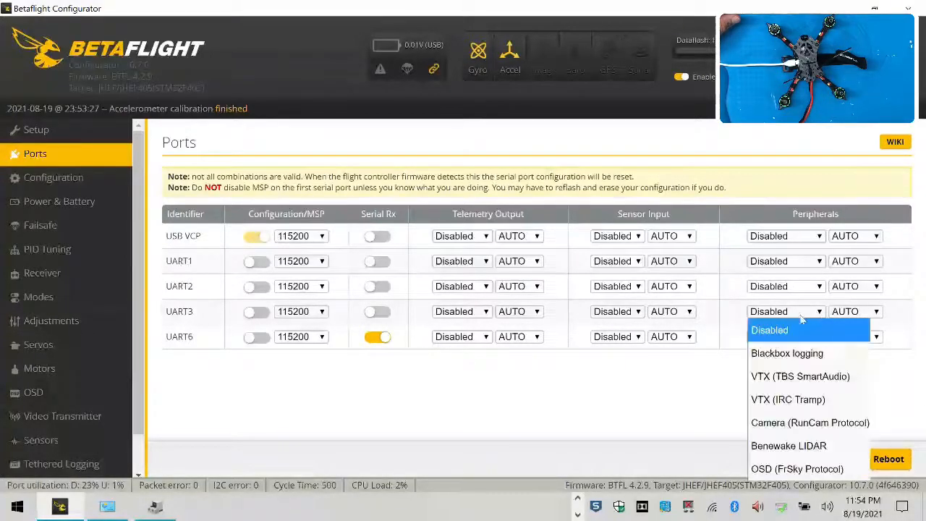
left_click(810, 402)
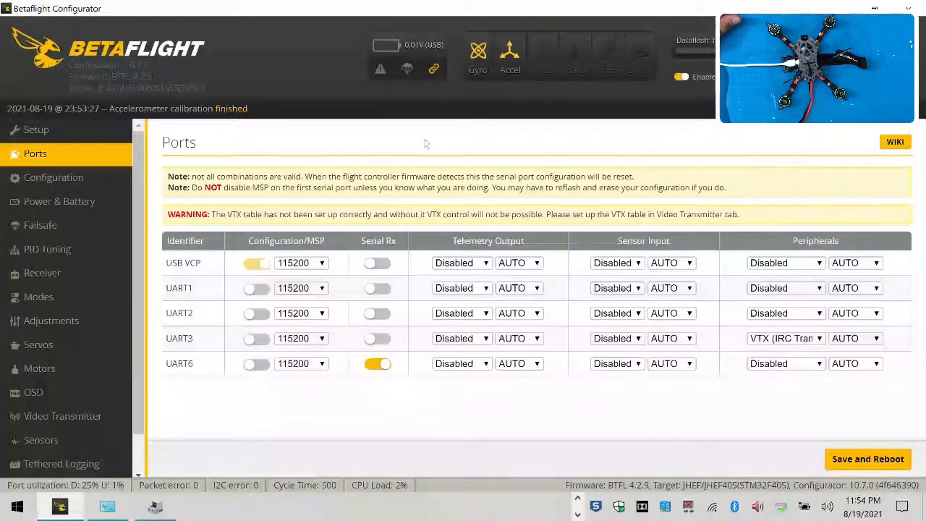
left_click(889, 462)
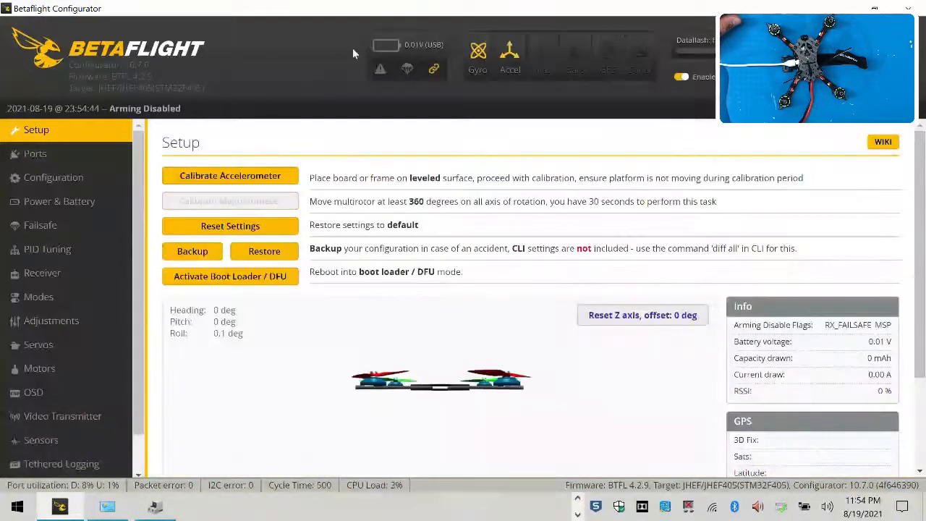
Open the configuration page and set the craft name to DT145 followed by the pilot's name
left_click(65, 154)
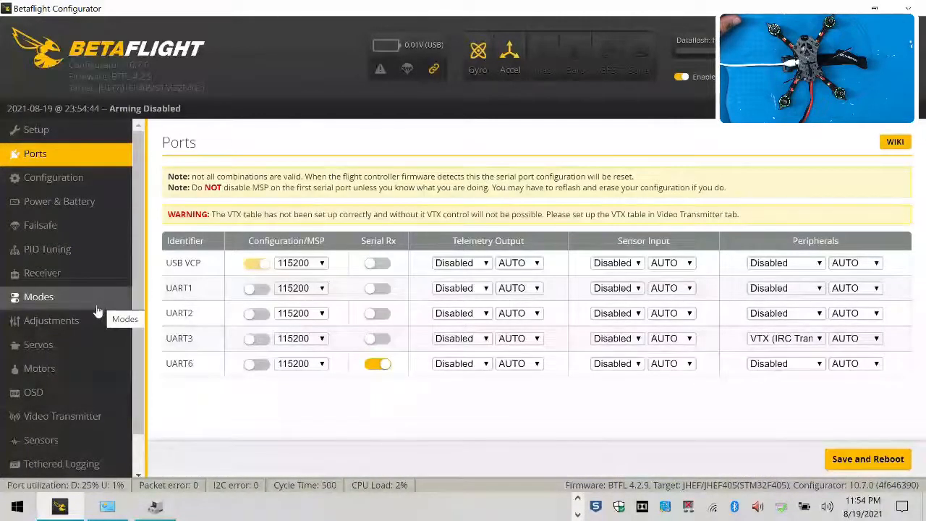
left_click(57, 181)
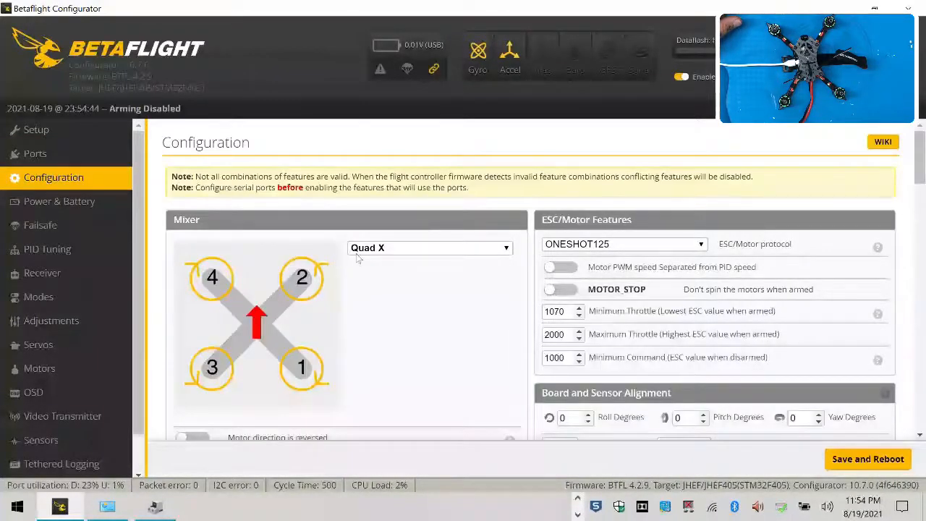
scroll(377, 284, "down", 4)
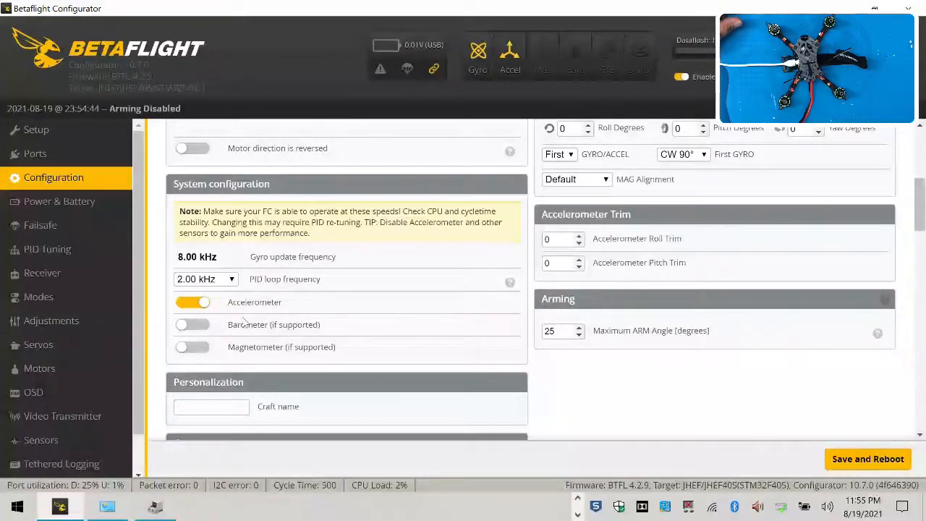
scroll(694, 366, "up", 2)
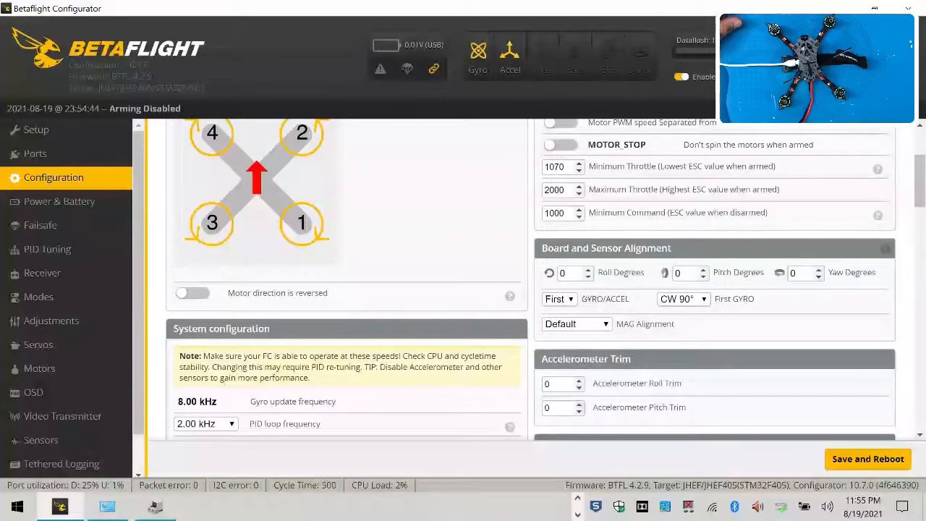
scroll(413, 315, "down", 2)
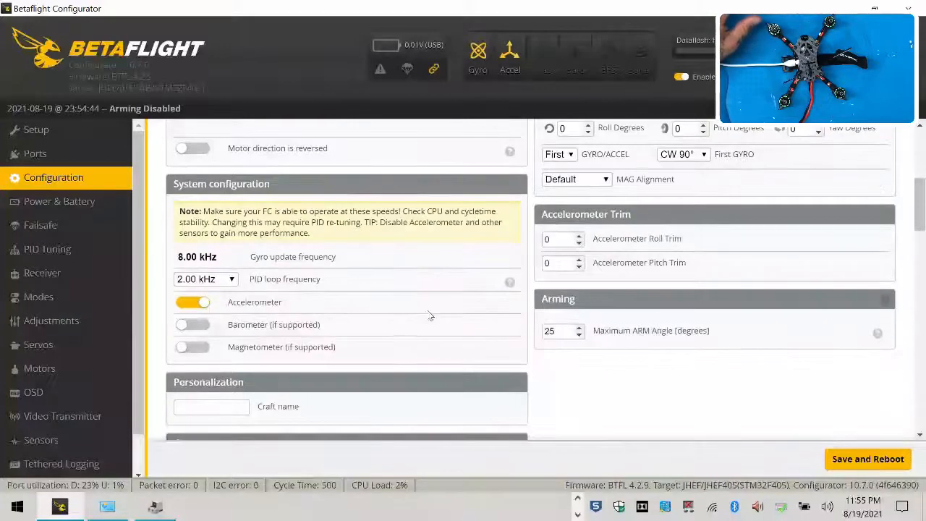
scroll(430, 317, "down", 2)
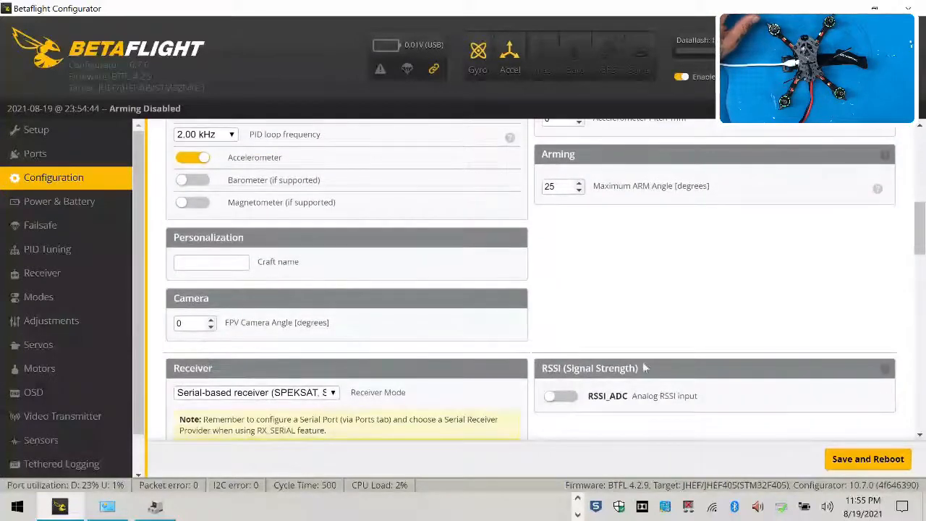
scroll(664, 357, "down", 2)
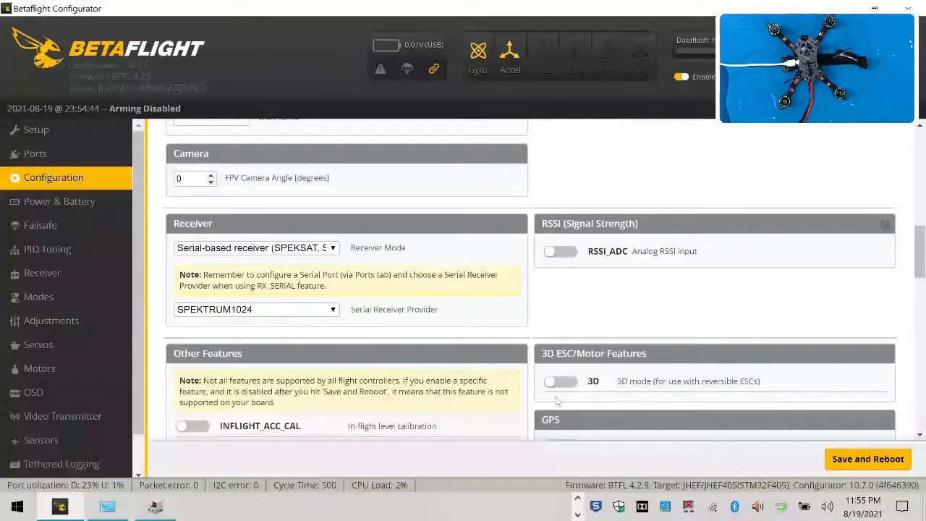
scroll(557, 398, "up", 4)
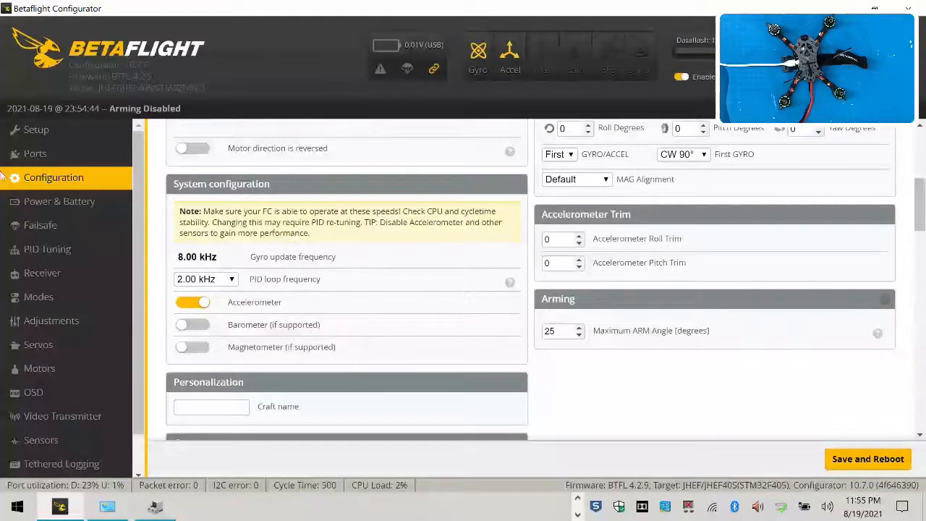
scroll(204, 284, "down", 2)
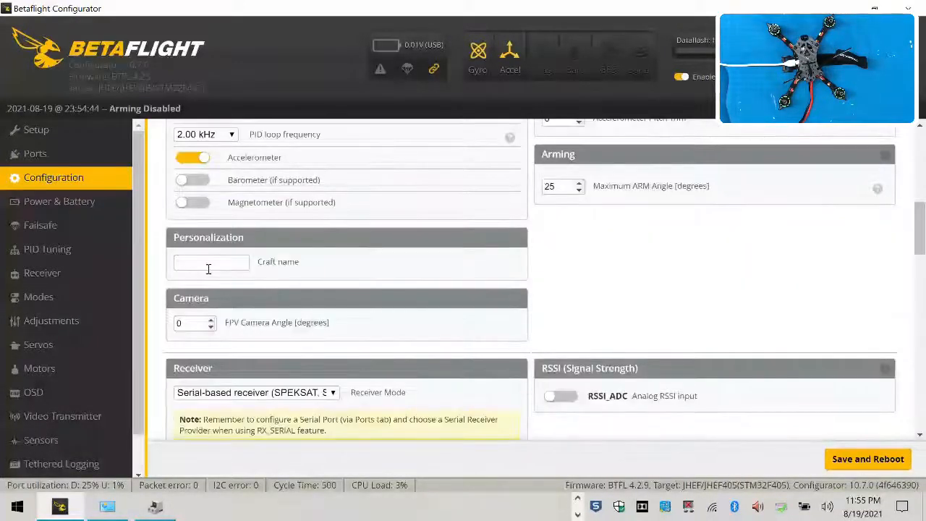
left_click(208, 267)
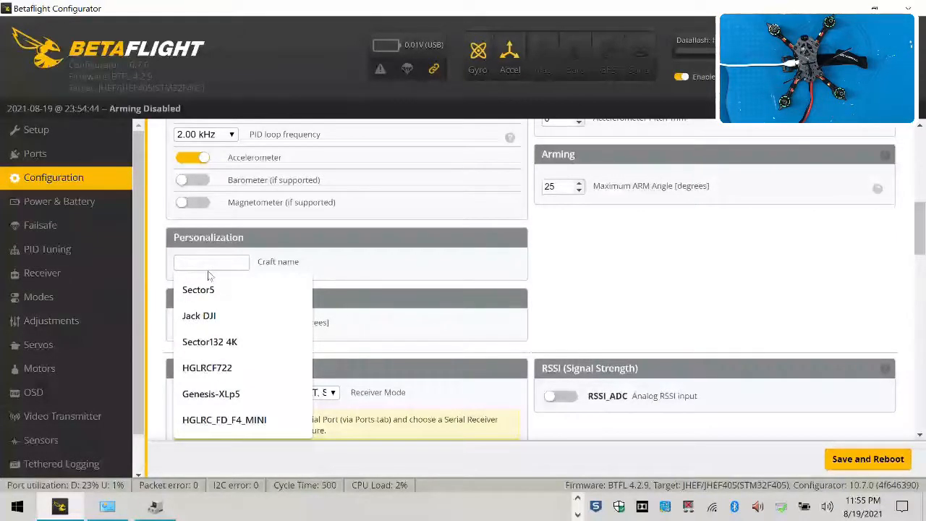
type("DT145 Tarek")
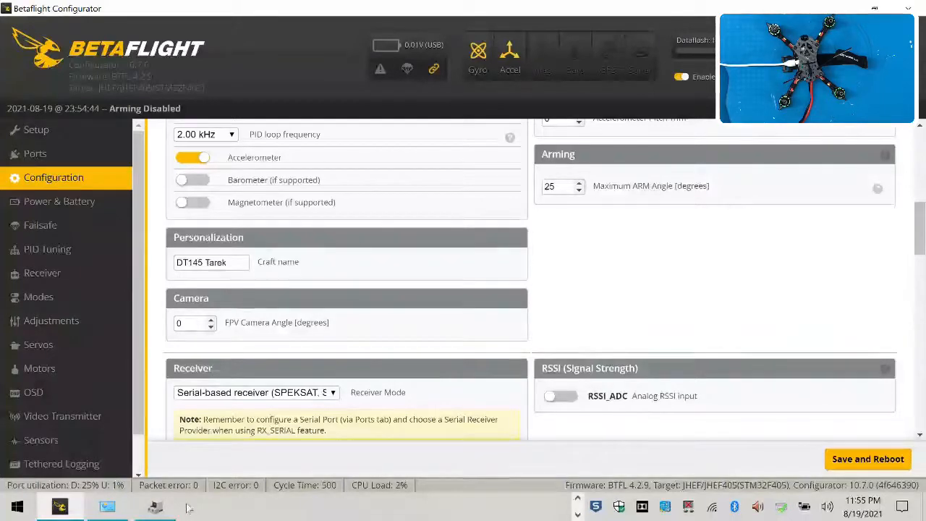
Set the serial receiver provider to SBUS
scroll(375, 336, "down", 2)
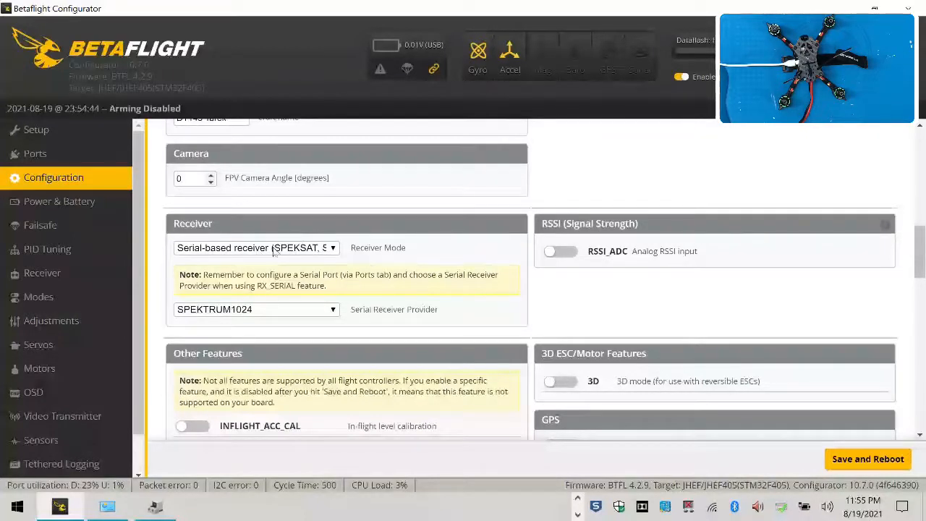
left_click(279, 312)
scroll(254, 300, "down", 1)
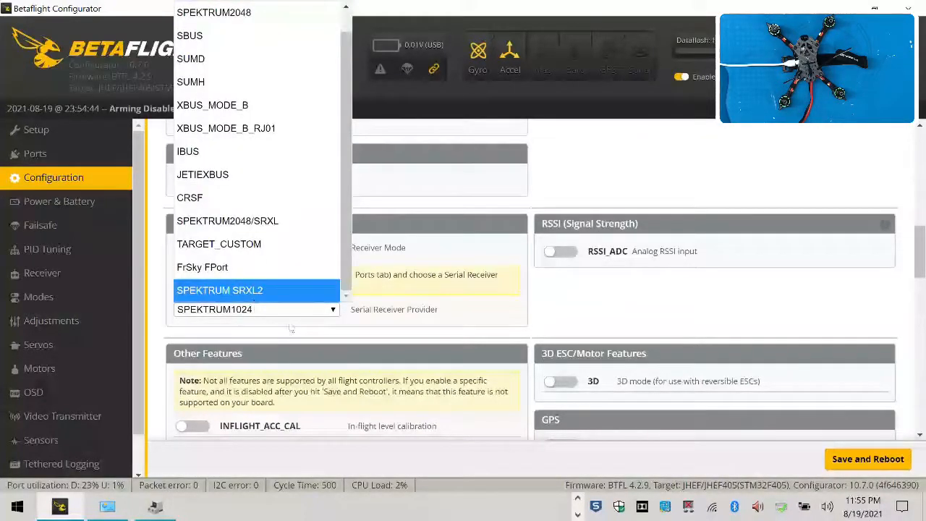
left_click(190, 34)
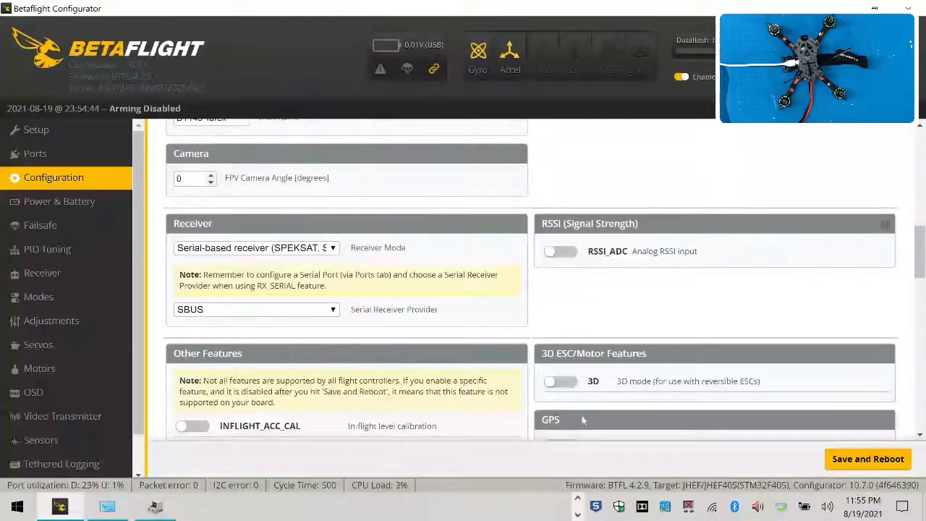
Go over the other features and beeper options, then save the configuration and reboot
scroll(377, 246, "down", 2)
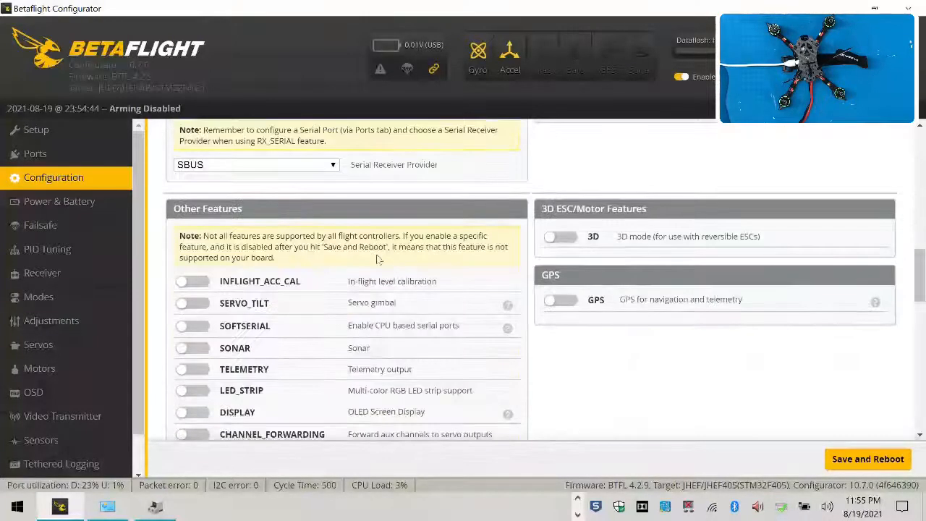
scroll(378, 261, "down", 2)
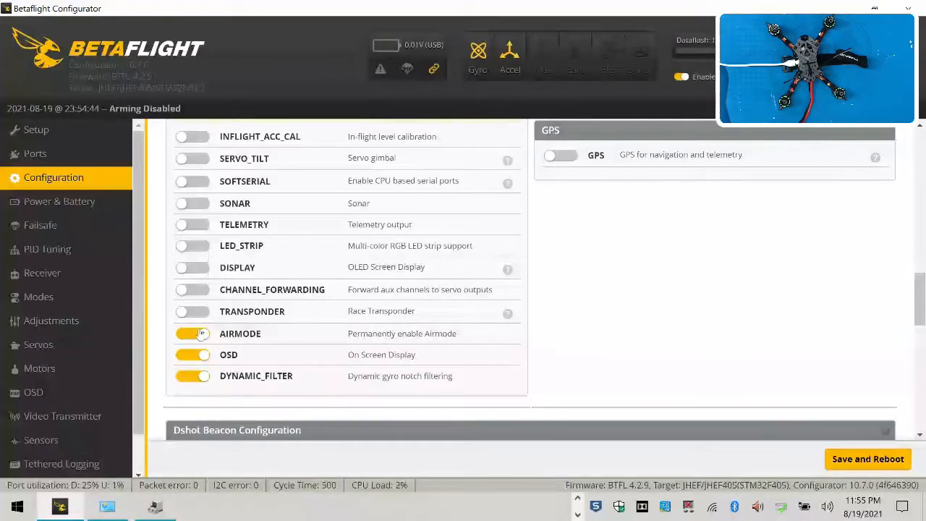
scroll(340, 282, "down", 4)
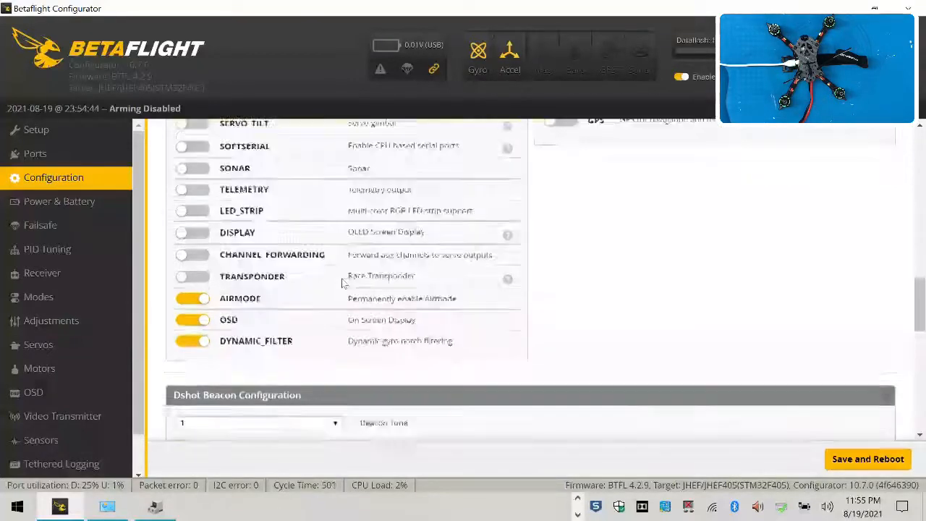
scroll(271, 345, "down", 5)
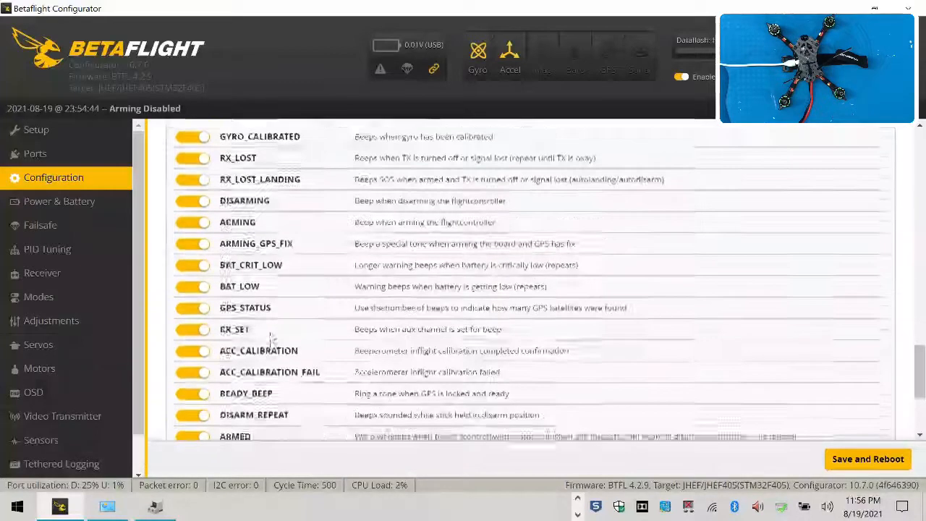
scroll(861, 343, "up", 6)
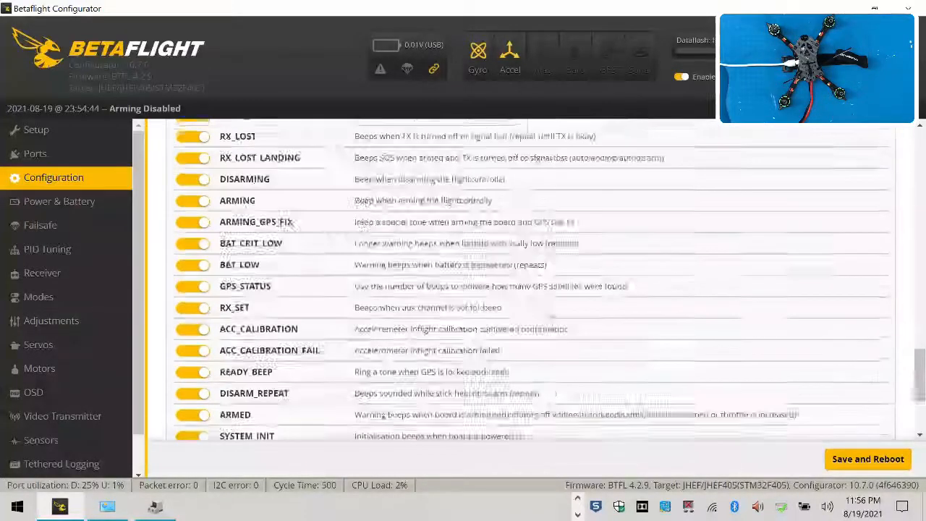
left_click(845, 461)
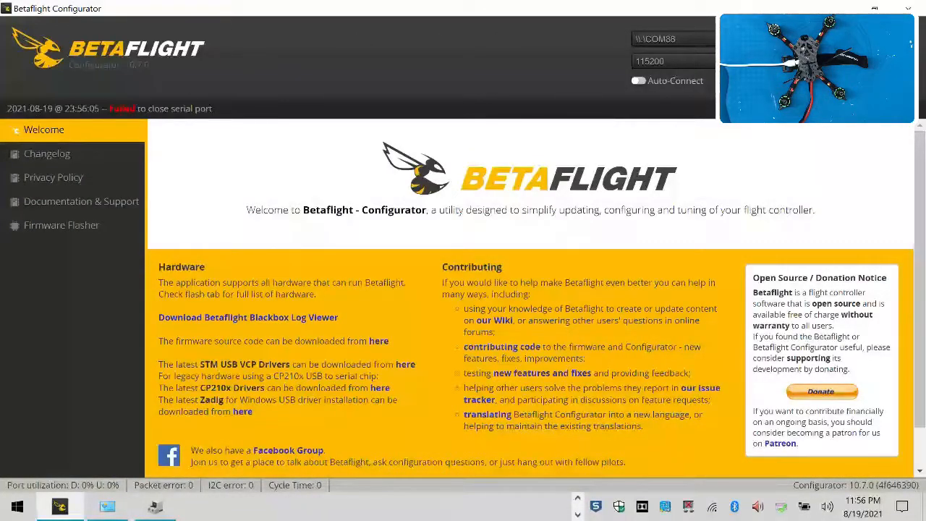
Reconnect to the flight controller and calibrate the accelerometer
left_click(876, 50)
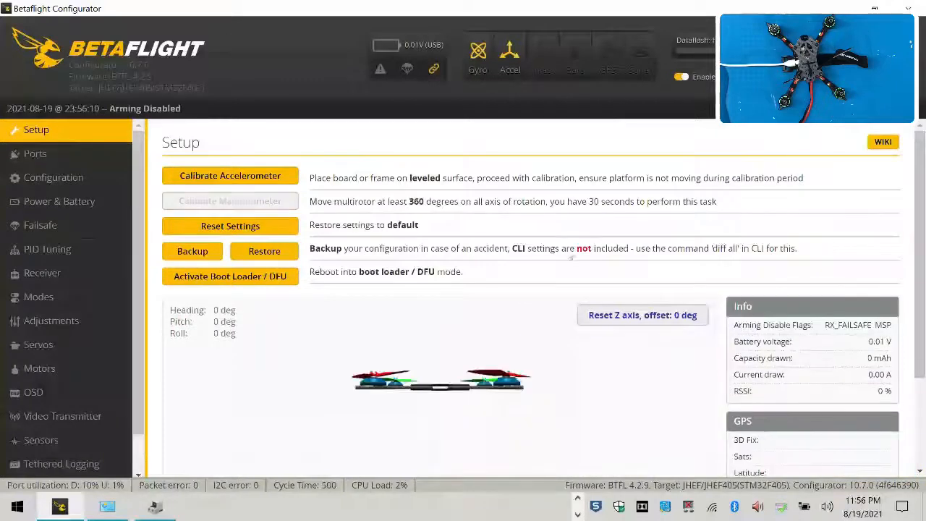
left_click(220, 175)
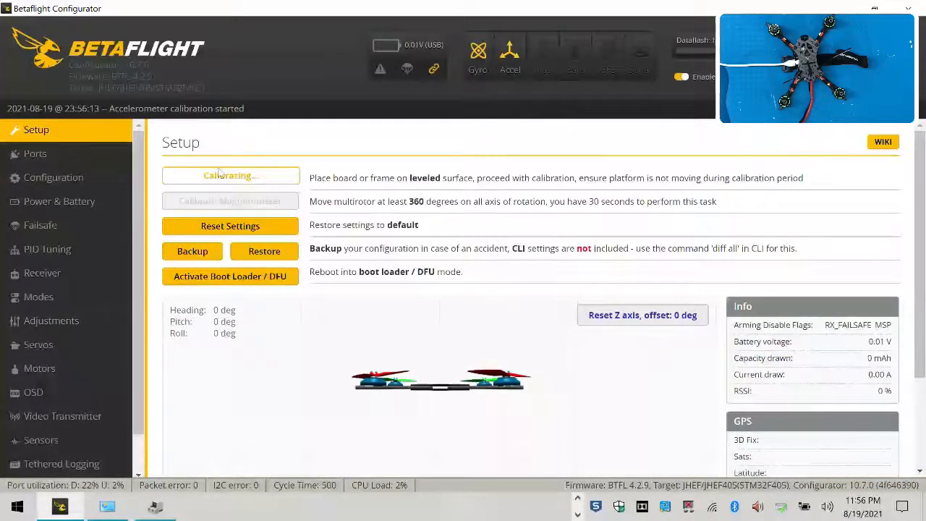
Review the ports and configuration pages to check the saved UART, craft name and receiver settings
left_click(29, 153)
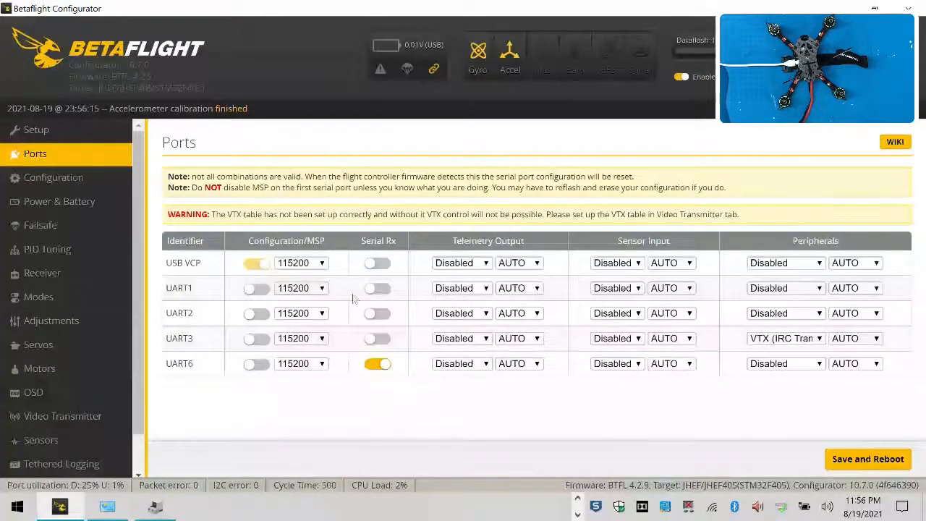
left_click(18, 181)
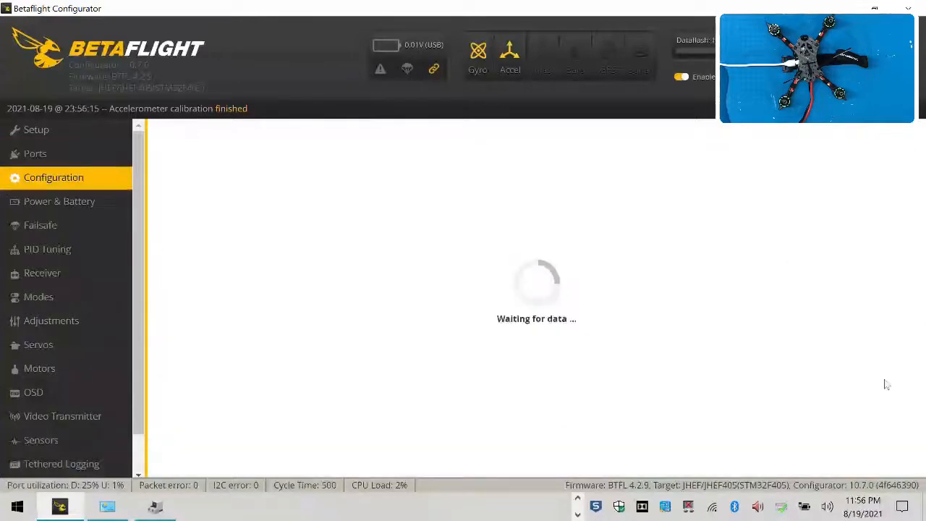
scroll(510, 345, "down", 2)
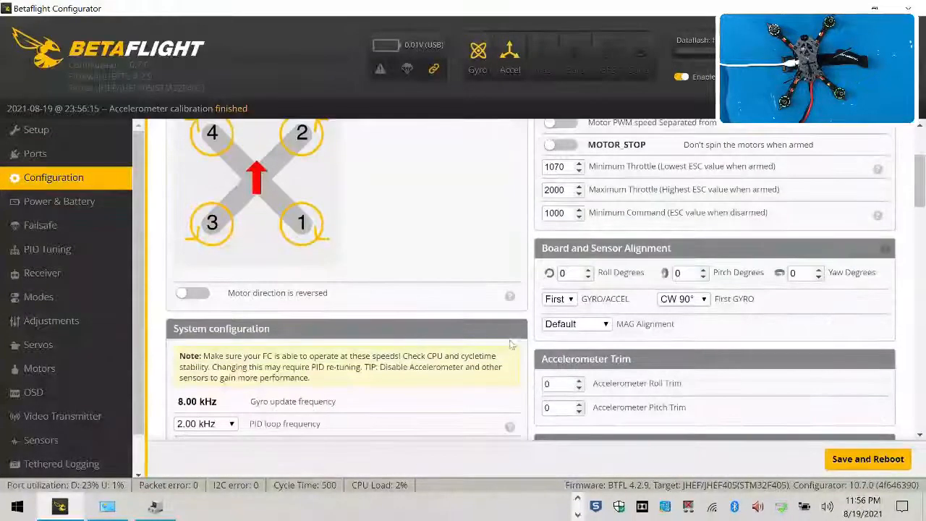
scroll(579, 309, "down", 2)
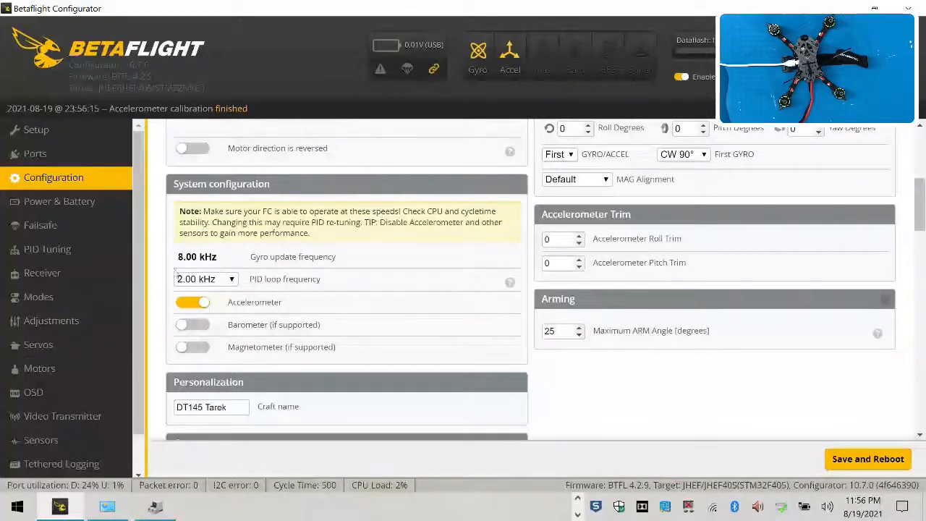
scroll(227, 319, "down", 2)
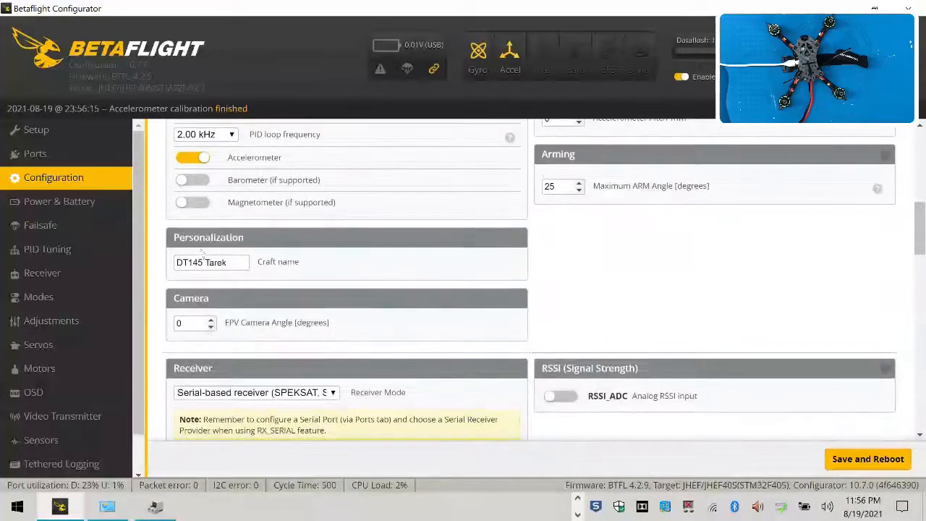
scroll(319, 311, "down", 2)
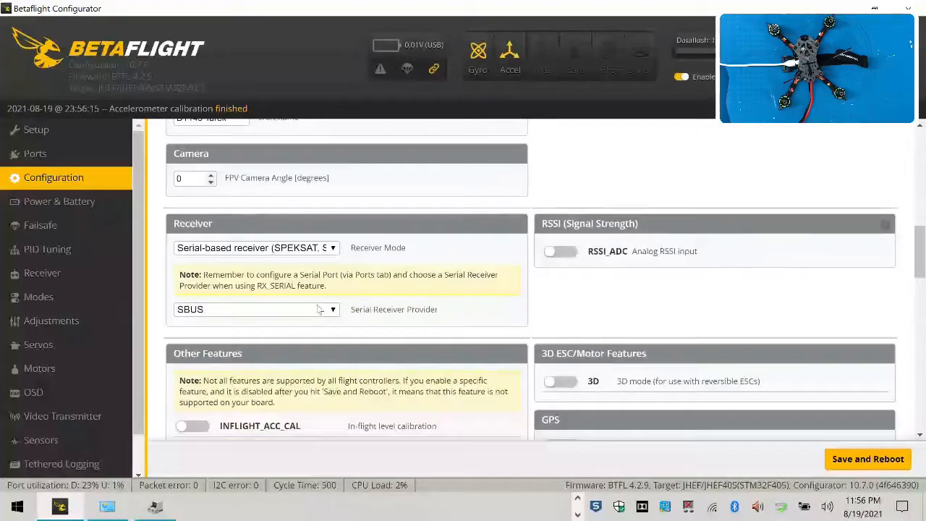
scroll(526, 305, "down", 2)
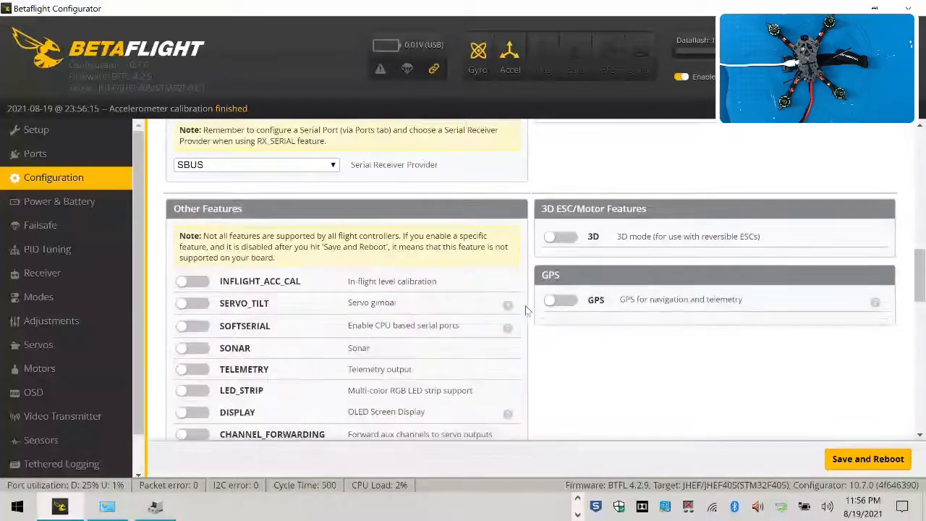
scroll(639, 288, "up", 2)
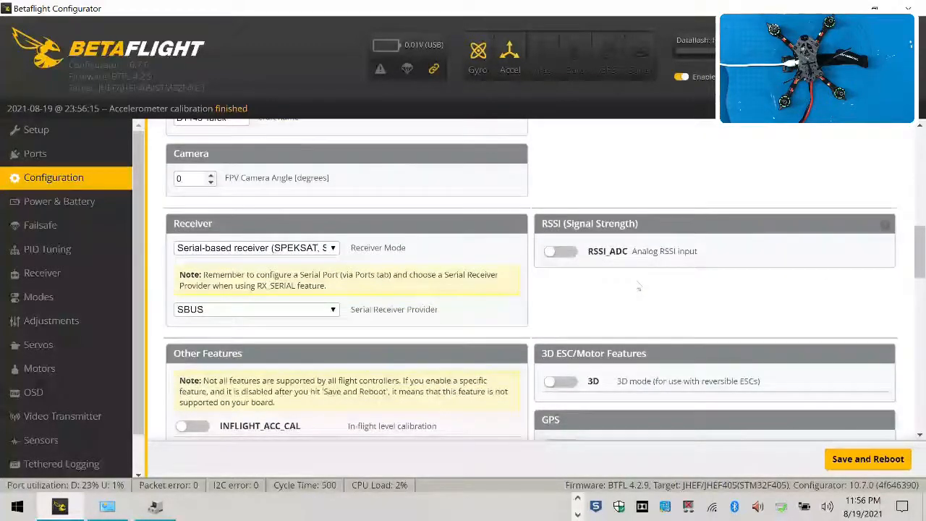
Scroll through the rest of the configuration page to review the other features, Dshot beacon and beeper settings
scroll(639, 284, "down", 2)
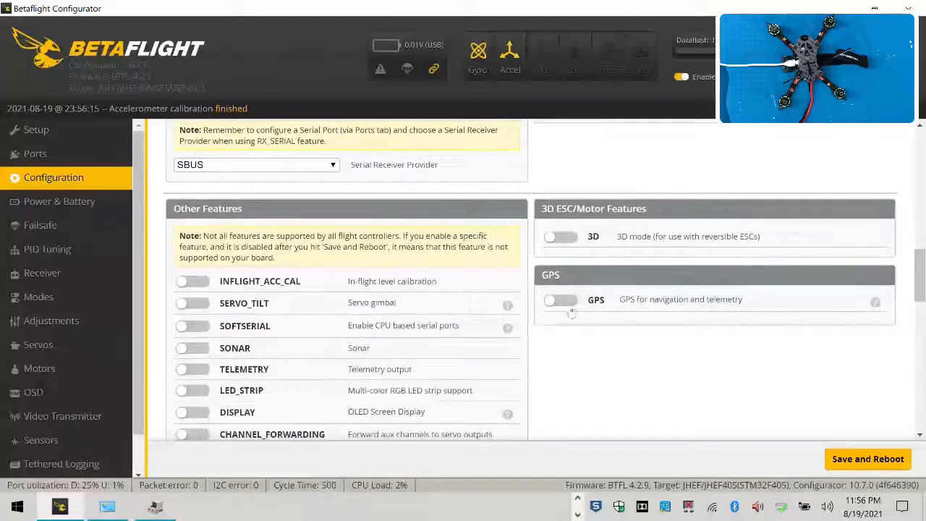
scroll(244, 297, "down", 2)
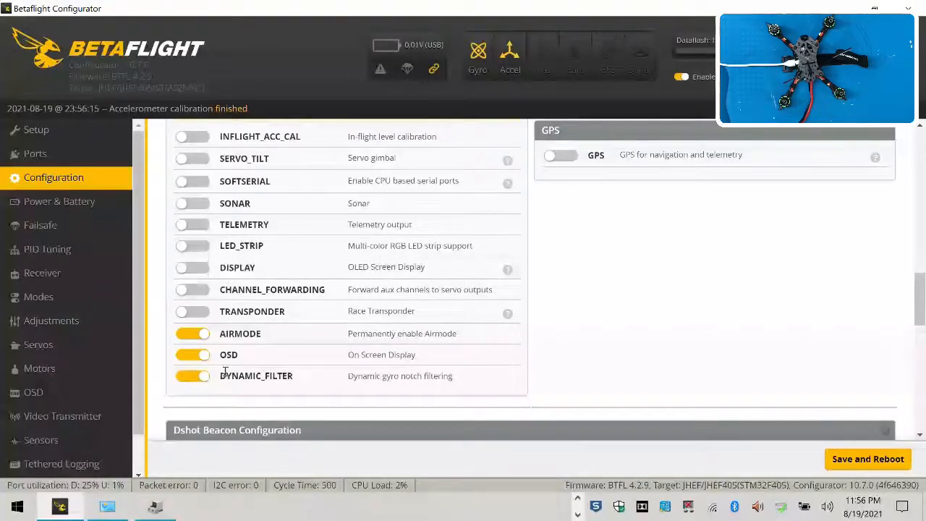
scroll(184, 381, "down", 2)
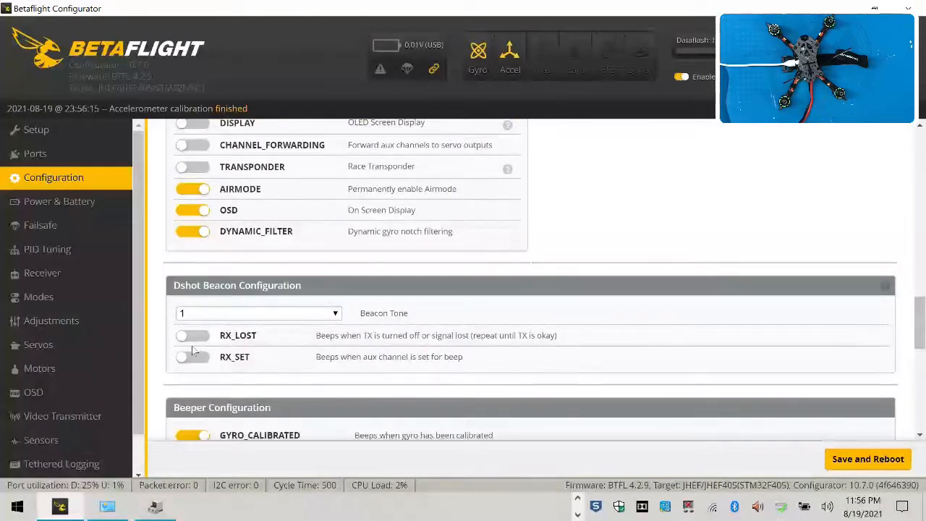
scroll(192, 346, "down", 2)
scroll(192, 346, "down", 5)
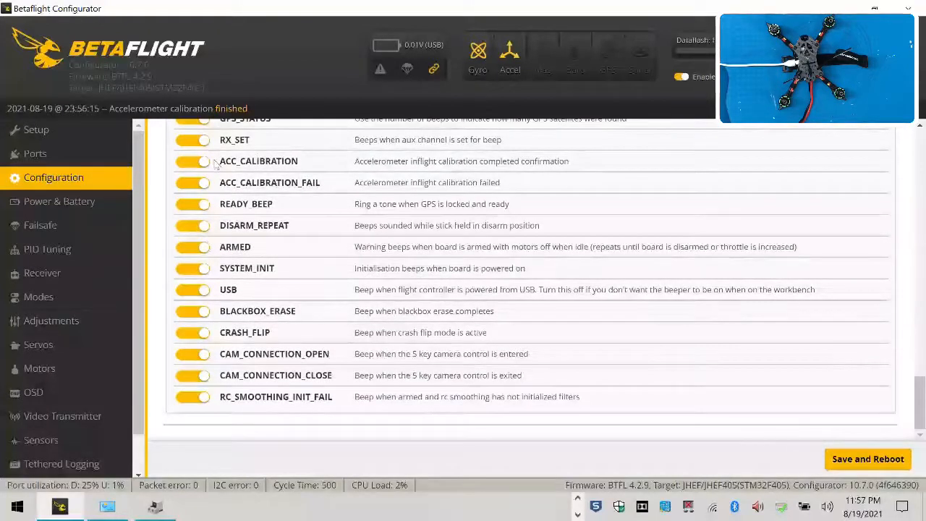
Browse the Power & Battery, Failsafe, PID Tuning, Receiver, Modes and Motors pages to review their settings
left_click(45, 212)
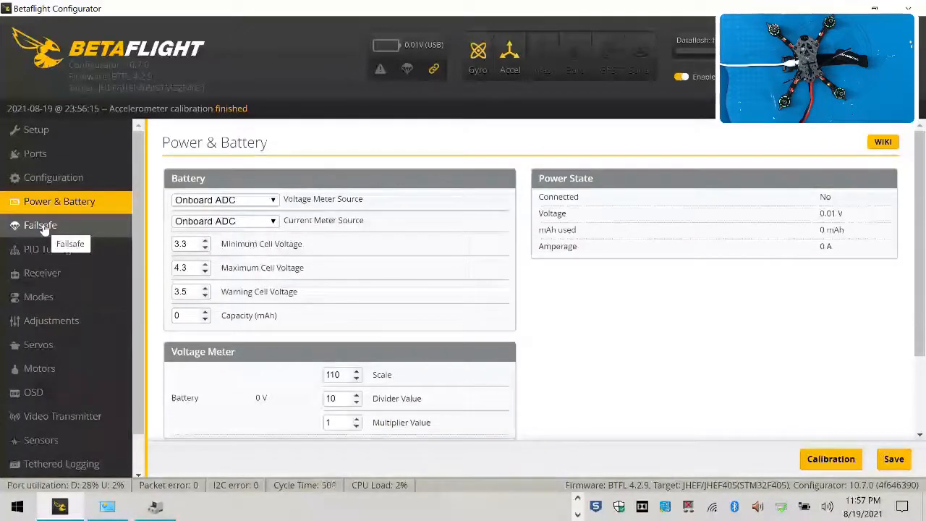
left_click(41, 226)
left_click(45, 249)
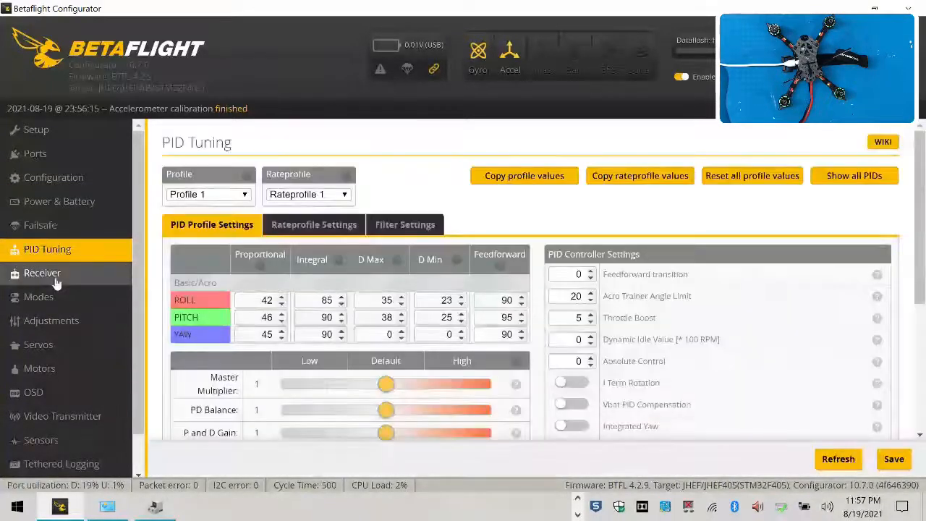
left_click(56, 283)
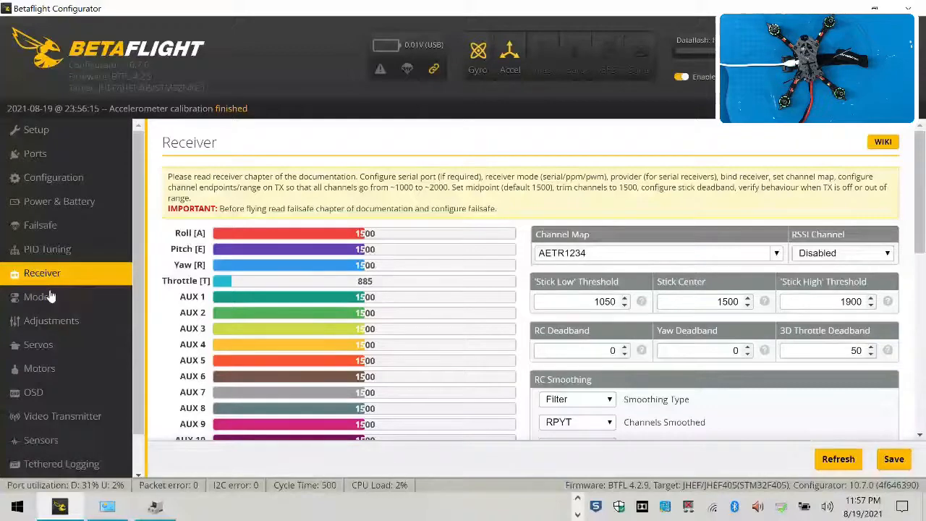
left_click(51, 308)
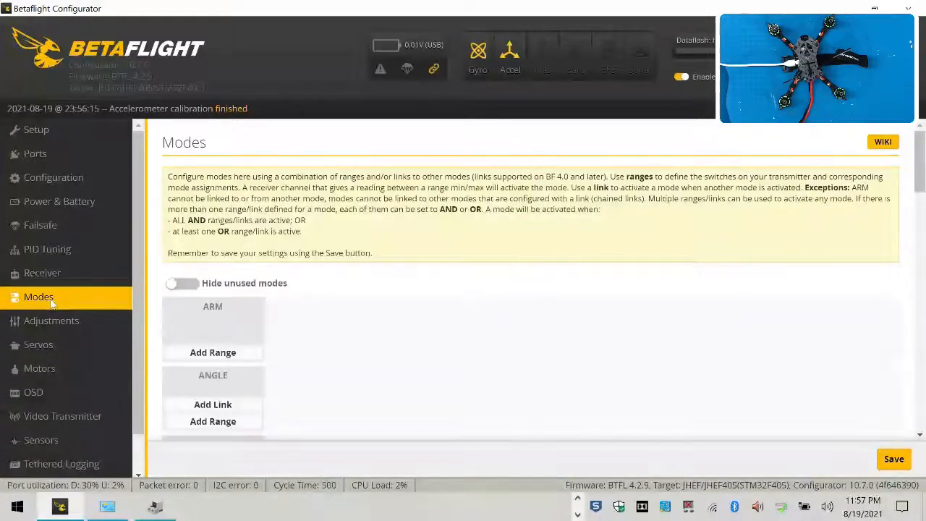
left_click(63, 353)
left_click(61, 369)
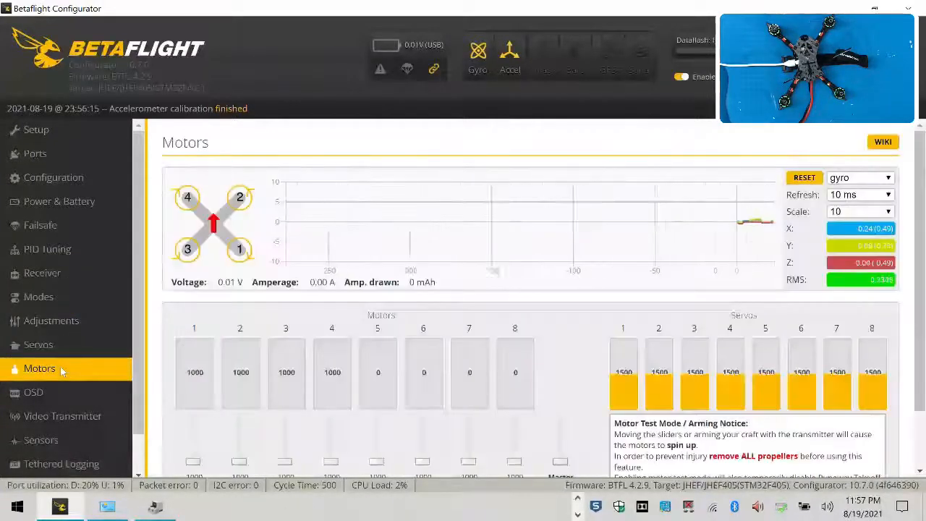